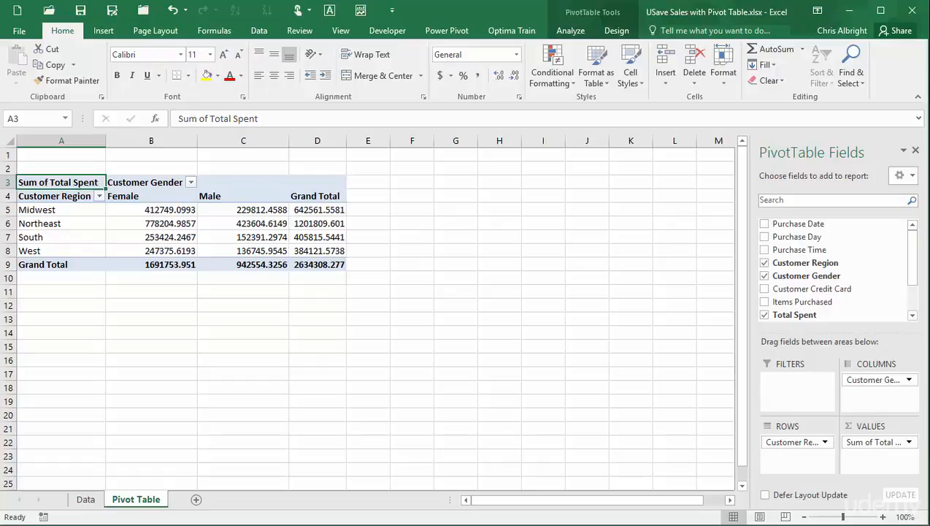
Step: Insert a clustered column PivotChart from the pivot table and move it beside the table, over columns E to L
{"action": "left_click", "coordinate": [570, 32]}
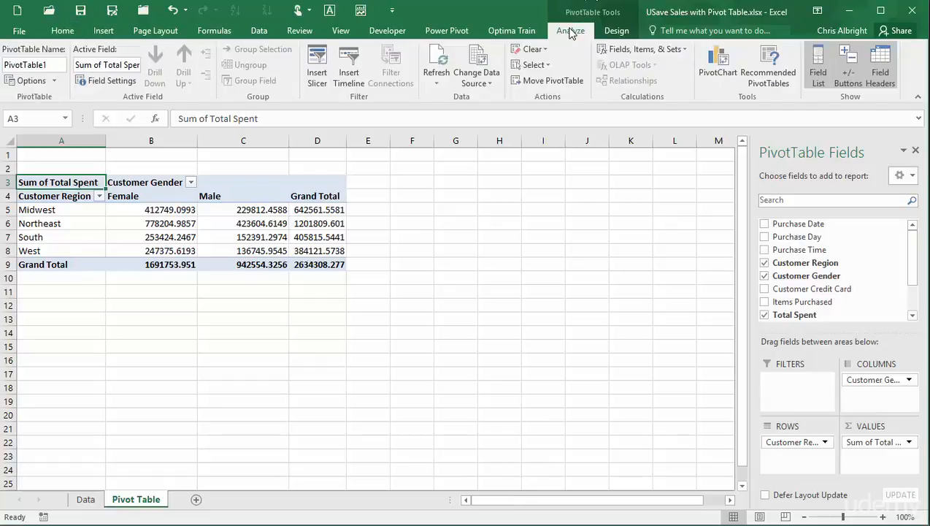
{"action": "left_click", "coordinate": [719, 60]}
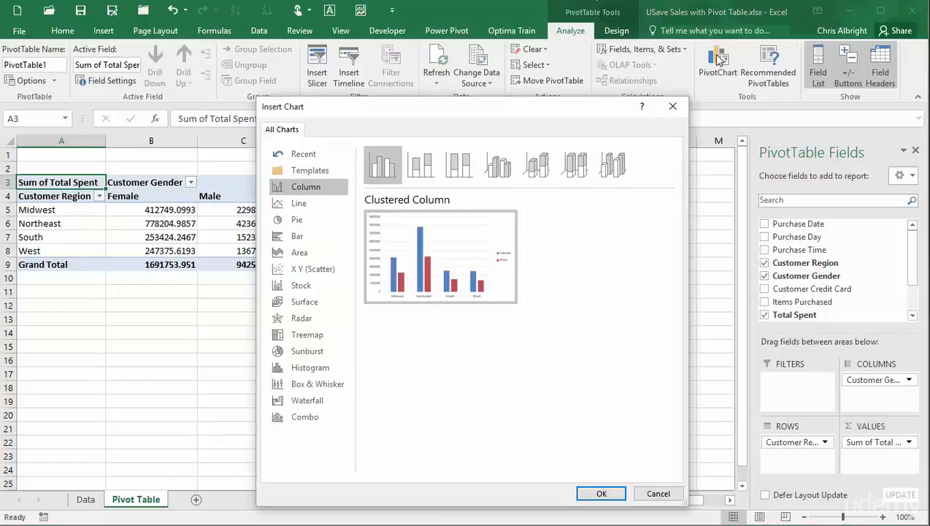
{"action": "left_click", "coordinate": [601, 494]}
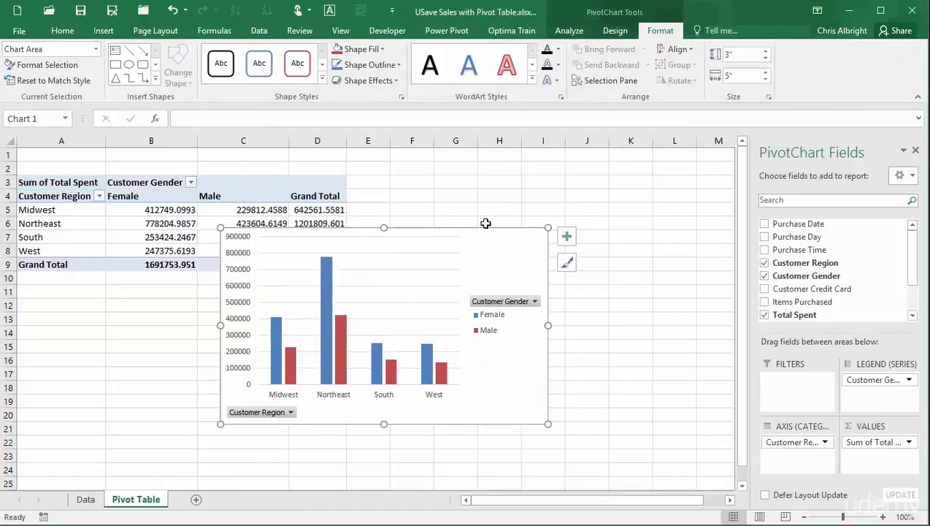
{"action": "left_click_drag", "start_coordinate": [485, 223], "coordinate": [640, 167]}
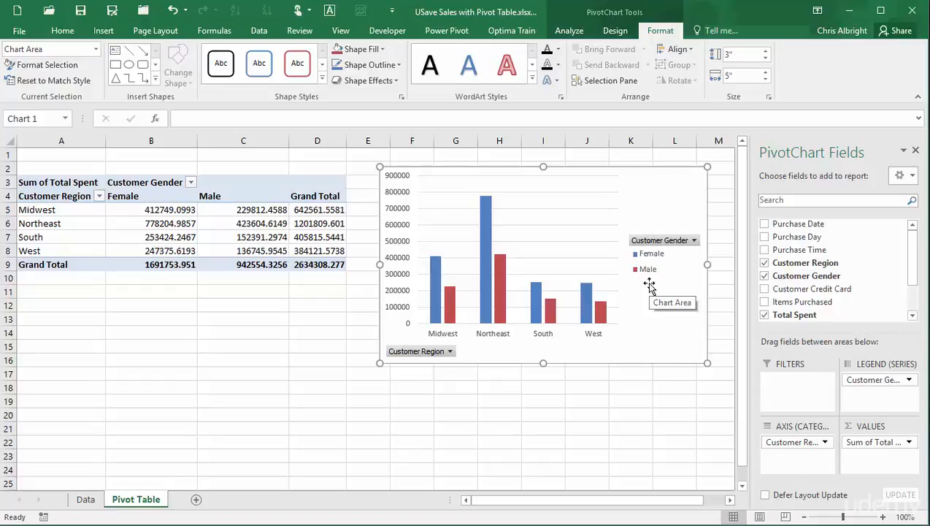
{"action": "left_click", "coordinate": [694, 241]}
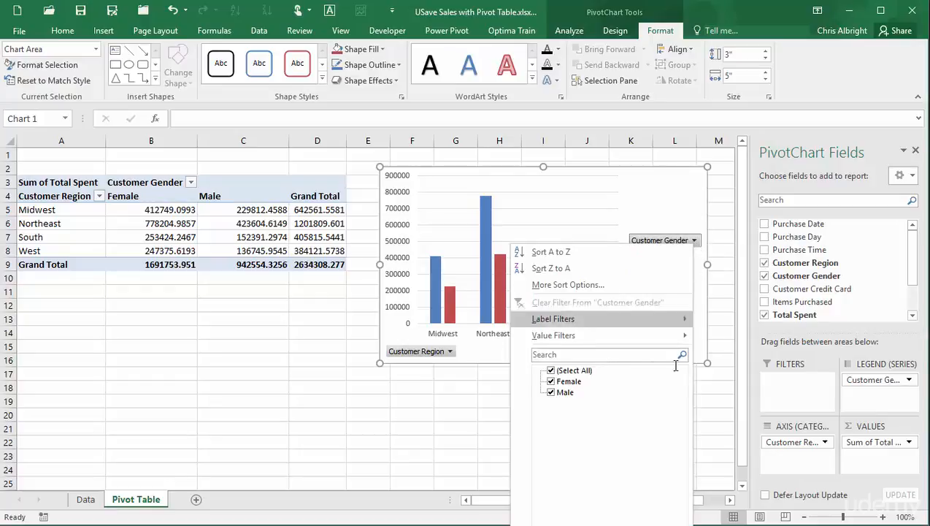
{"action": "key", "text": "Escape"}
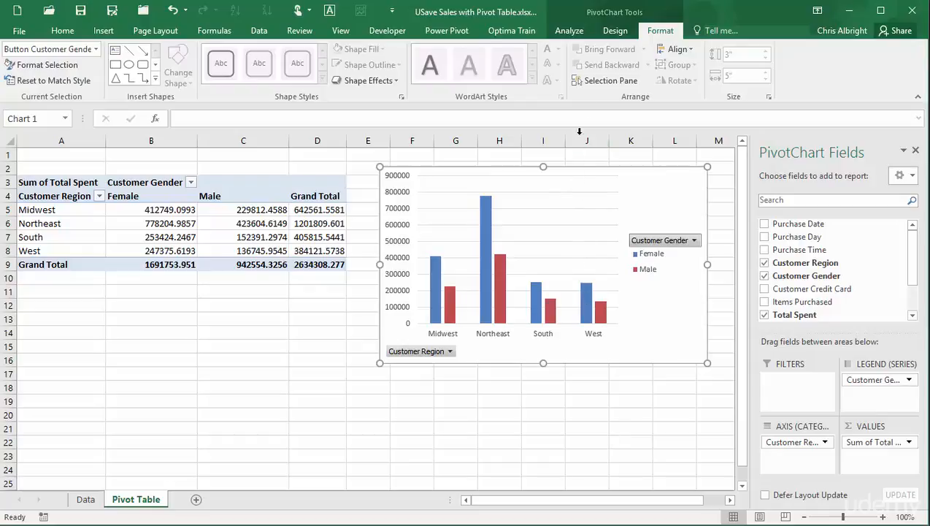
{"action": "left_click", "coordinate": [566, 33]}
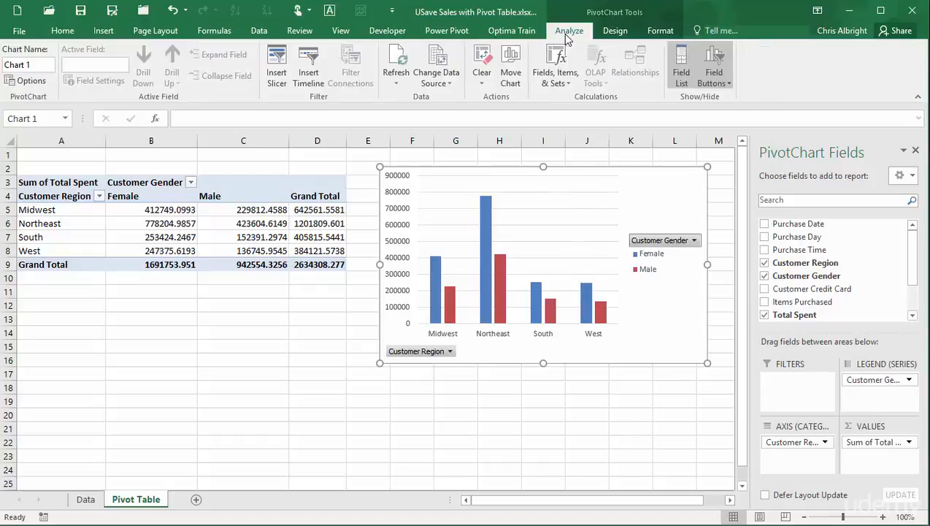
{"action": "left_click", "coordinate": [616, 32]}
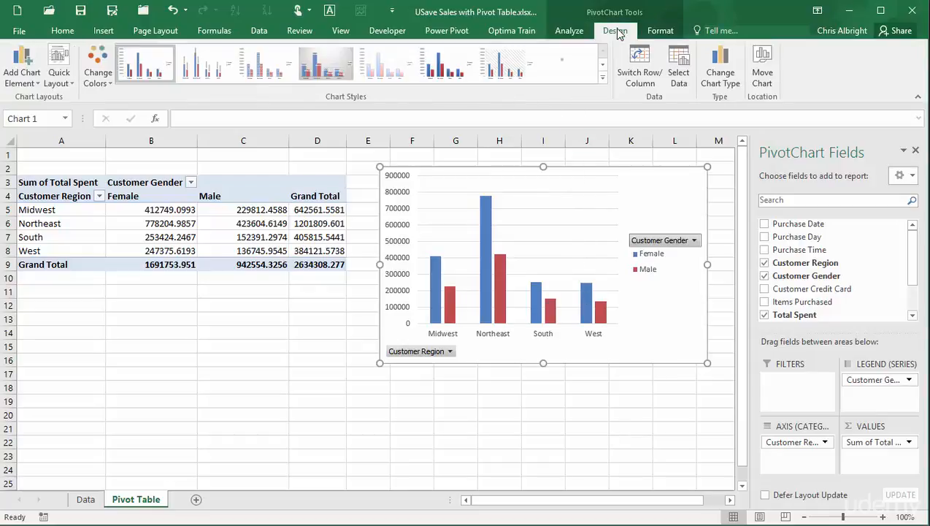
{"action": "left_click", "coordinate": [661, 32]}
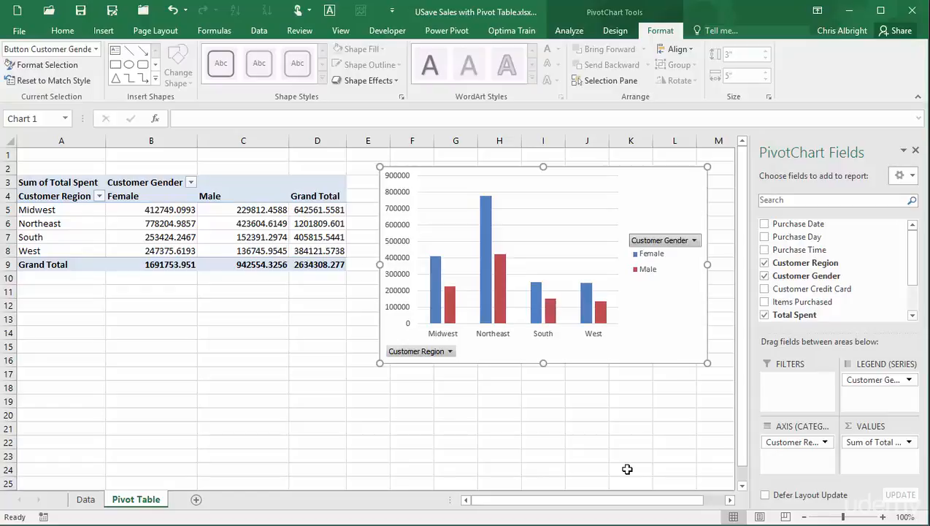
Step: Delete the PivotChart's major horizontal gridlines
{"action": "right_click", "coordinate": [573, 257]}
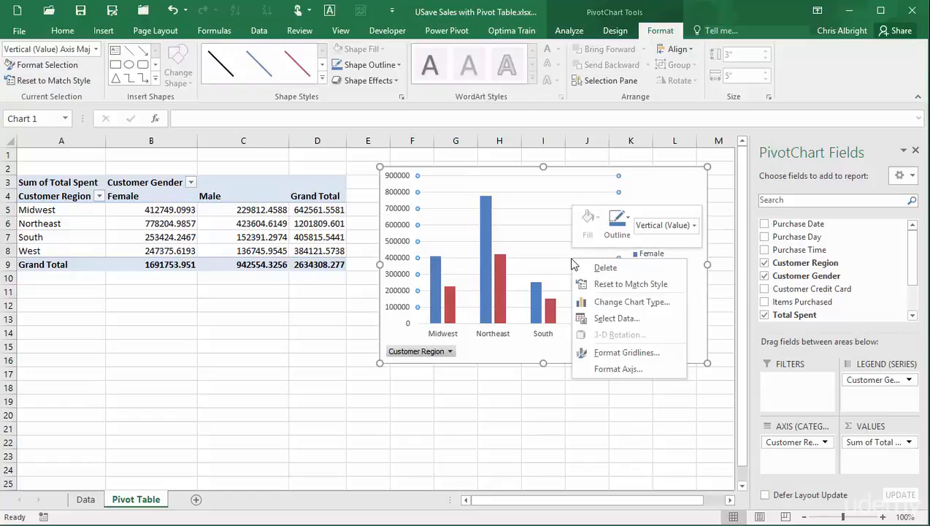
{"action": "left_click", "coordinate": [616, 271]}
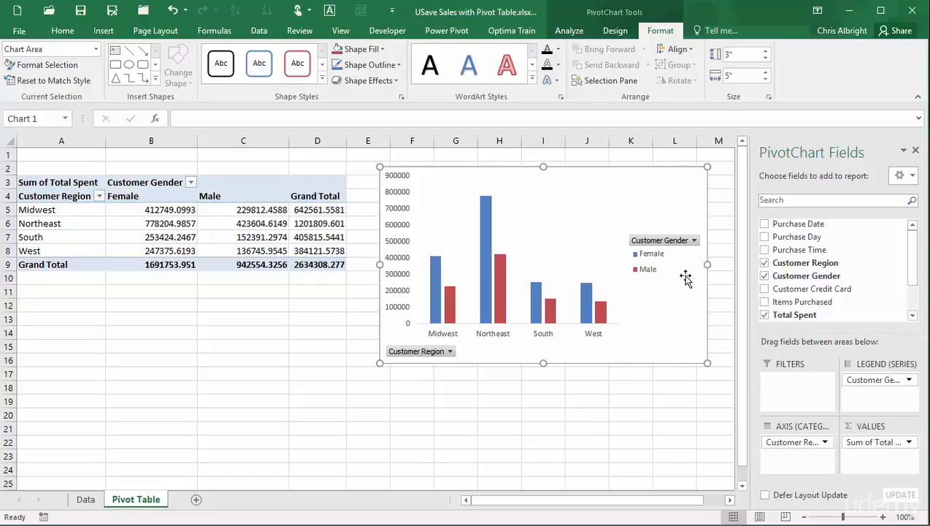
Step: Filter the chart's Customer Gender field to Female only and clear that filter again
{"action": "left_click", "coordinate": [694, 240]}
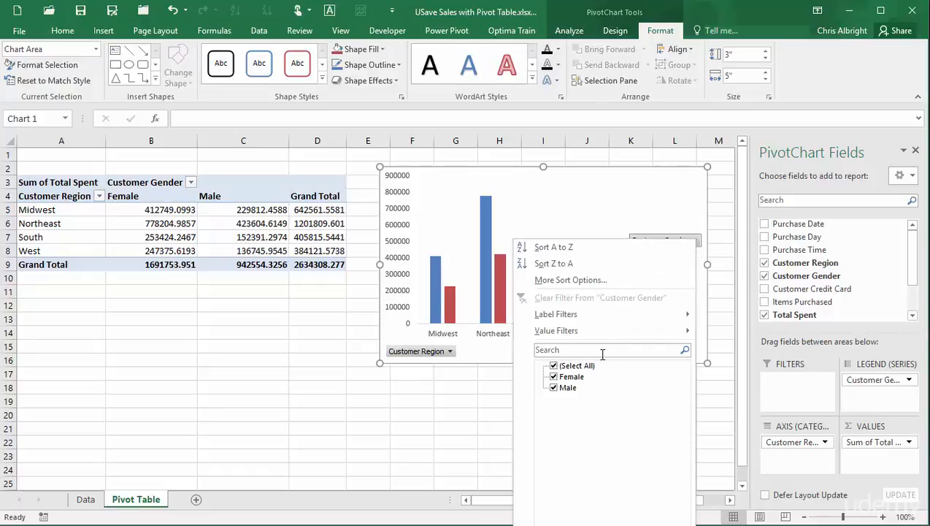
{"action": "left_click", "coordinate": [554, 366]}
{"action": "left_click", "coordinate": [553, 377]}
{"action": "left_click", "coordinate": [609, 513]}
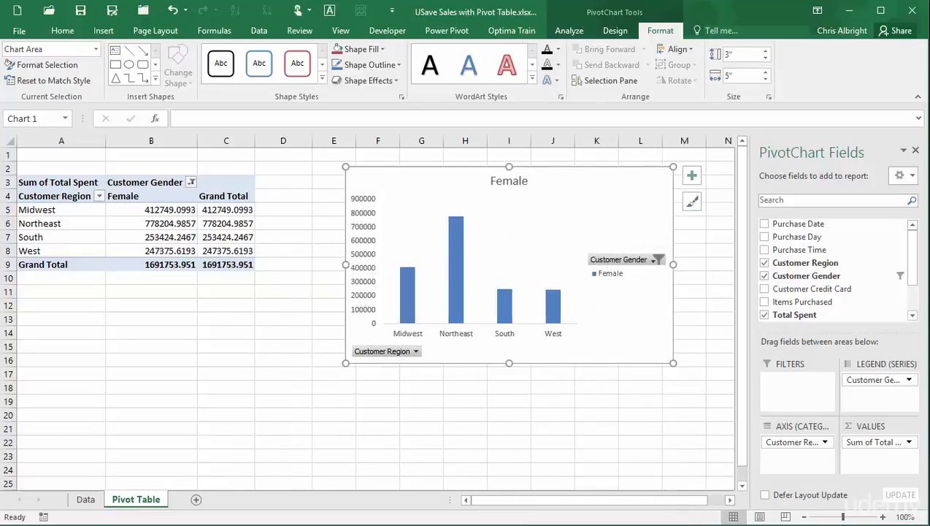
{"action": "left_click", "coordinate": [659, 260]}
{"action": "left_click", "coordinate": [592, 322]}
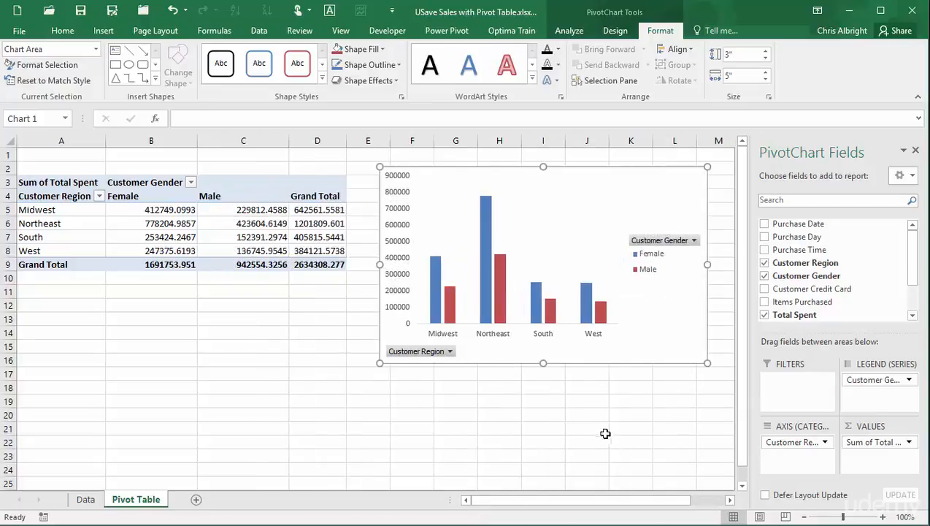
Step: Try rearranging Customer Region and Customer Gender between the chart's axis and legend, ending with the original layout
{"action": "left_click_drag", "start_coordinate": [794, 446], "coordinate": [894, 393]}
{"action": "left_click_drag", "start_coordinate": [863, 380], "coordinate": [802, 451]}
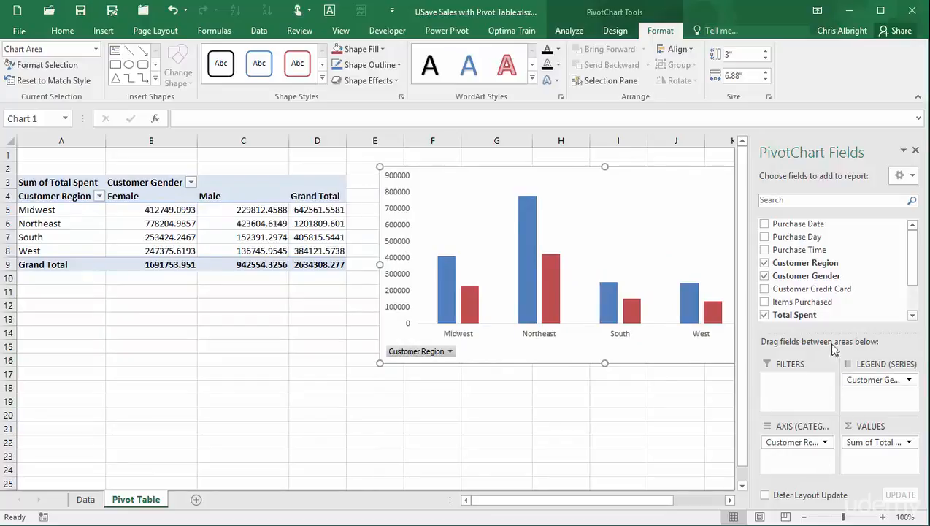
Step: Try Purchase Time as an axis category above Customer Region and take it out of the chart again
{"action": "left_click_drag", "start_coordinate": [797, 250], "coordinate": [803, 442]}
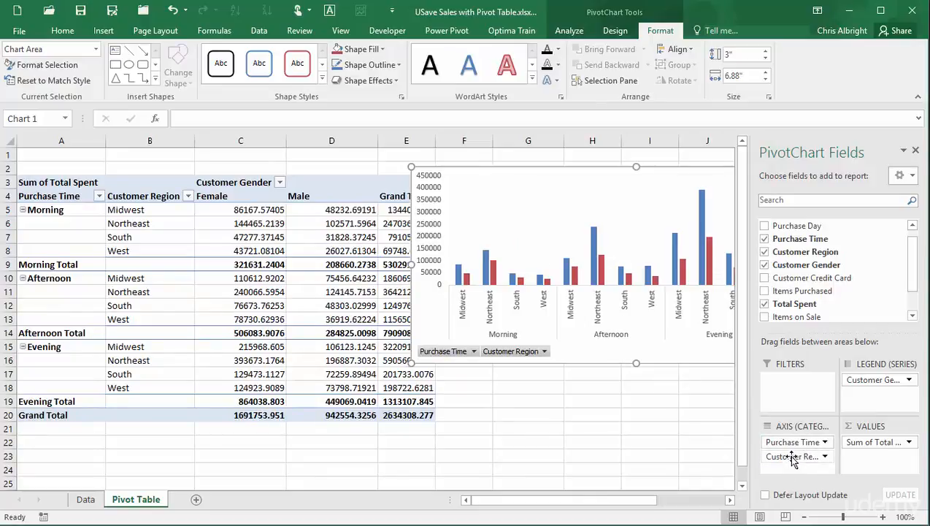
{"action": "left_click_drag", "start_coordinate": [792, 456], "coordinate": [621, 459]}
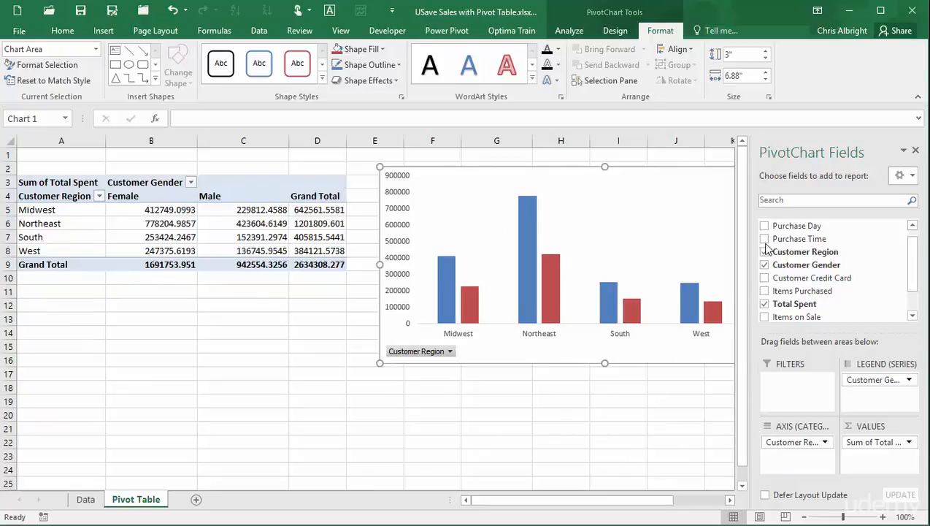
Step: Try Purchase Time in the legend, first below and then above Customer Gender, and remove it from the chart
{"action": "left_click_drag", "start_coordinate": [790, 238], "coordinate": [881, 408]}
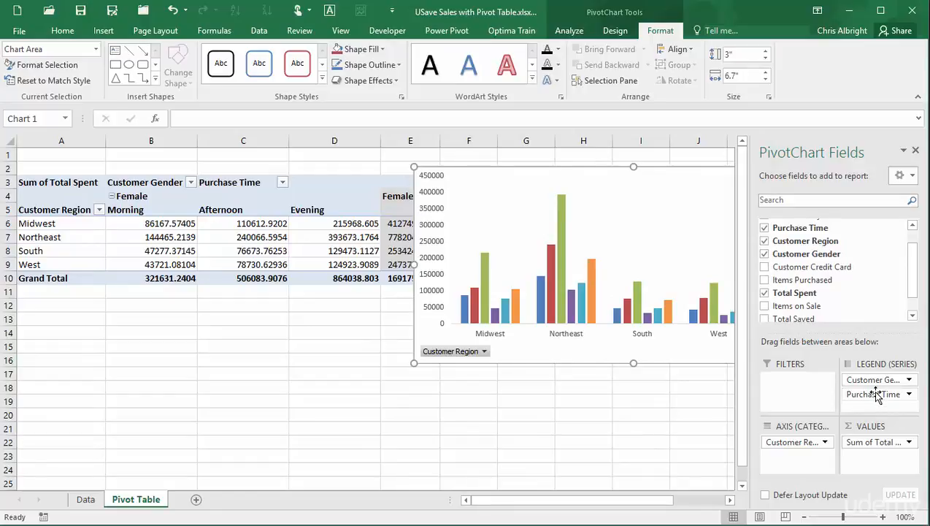
{"action": "left_click_drag", "start_coordinate": [877, 396], "coordinate": [879, 376]}
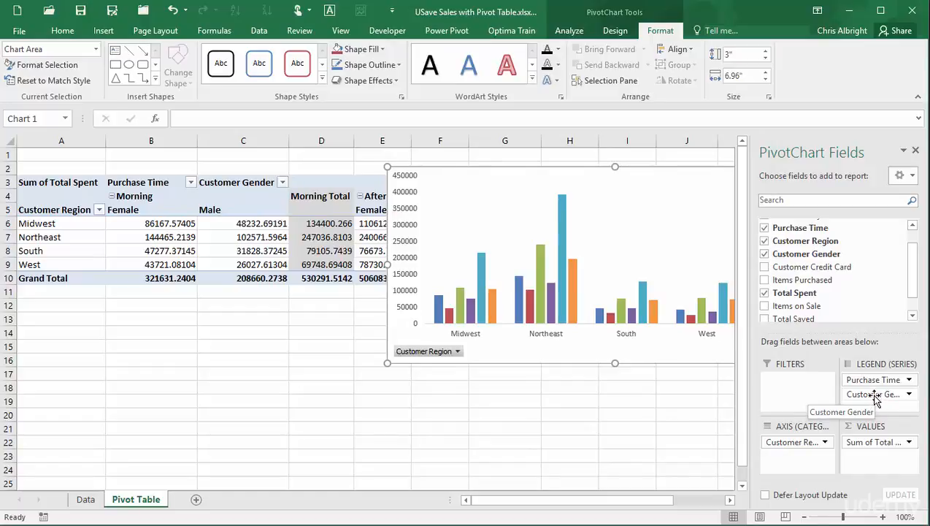
{"action": "left_click_drag", "start_coordinate": [874, 394], "coordinate": [595, 440]}
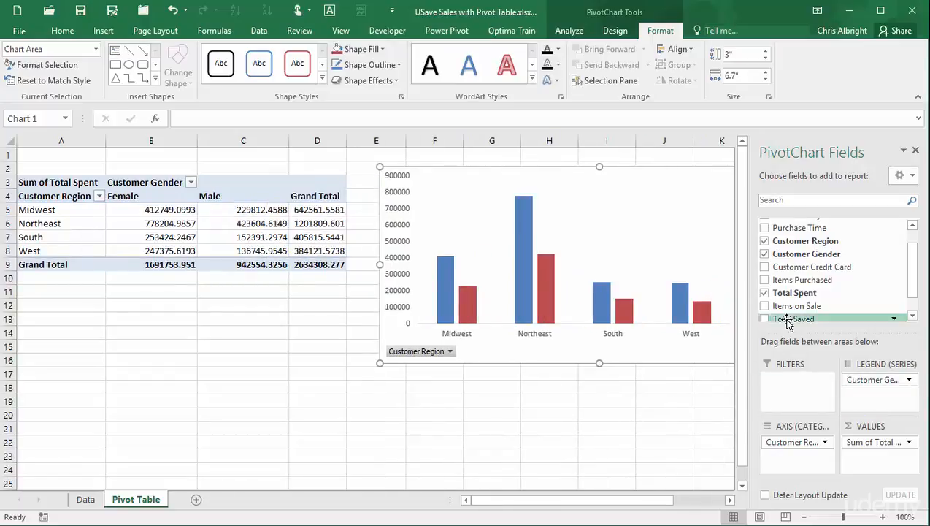
Step: Add Total Saved as a second chart value and place the Values field above Customer Region on the axis, with the whole chart in view
{"action": "left_click_drag", "start_coordinate": [788, 322], "coordinate": [874, 461]}
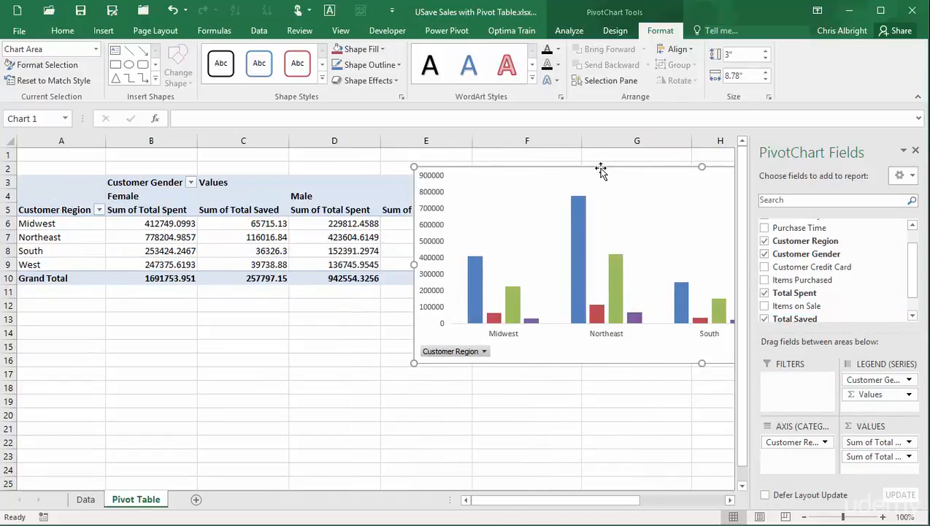
{"action": "left_click_drag", "start_coordinate": [600, 170], "coordinate": [322, 213]}
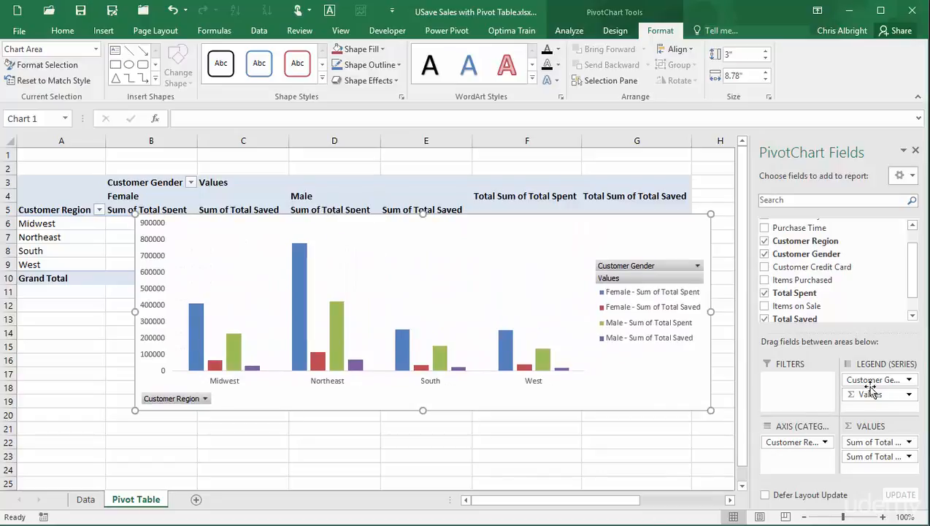
{"action": "mouse_move", "coordinate": [867, 396]}
{"action": "left_mouse_down"}
{"action": "mouse_move", "coordinate": [865, 370]}
{"action": "mouse_move", "coordinate": [821, 460]}
{"action": "mouse_move", "coordinate": [801, 472]}
{"action": "mouse_move", "coordinate": [791, 459]}
{"action": "mouse_move", "coordinate": [794, 440]}
{"action": "left_mouse_up"}
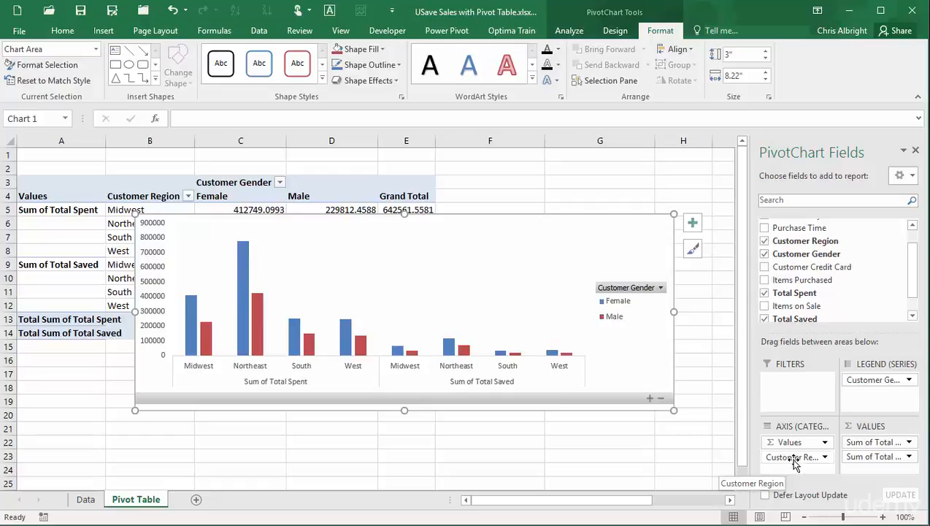
Step: Remove Customer Region, Total Saved and Customer Gender from the PivotChart, keeping only the sum of Total Spent
{"action": "left_click_drag", "start_coordinate": [795, 457], "coordinate": [640, 462]}
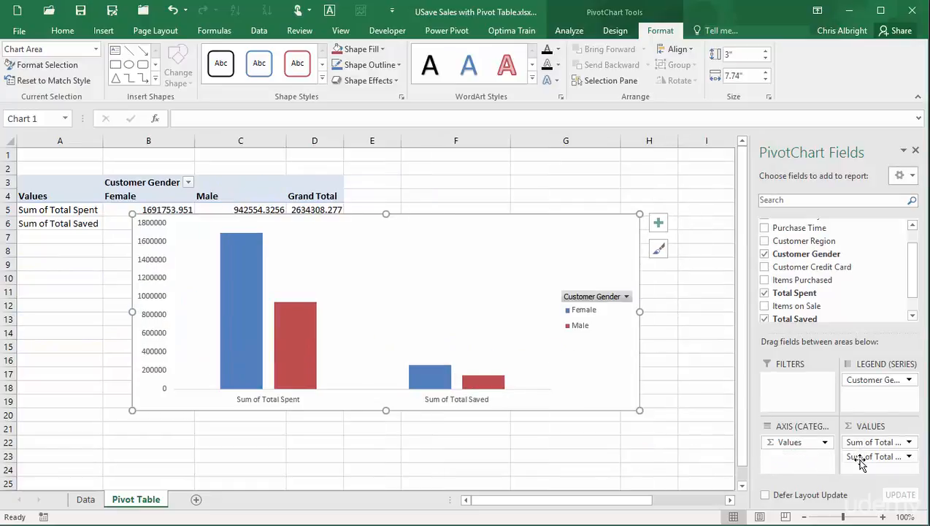
{"action": "left_click_drag", "start_coordinate": [860, 456], "coordinate": [562, 475]}
{"action": "left_click_drag", "start_coordinate": [880, 380], "coordinate": [576, 459]}
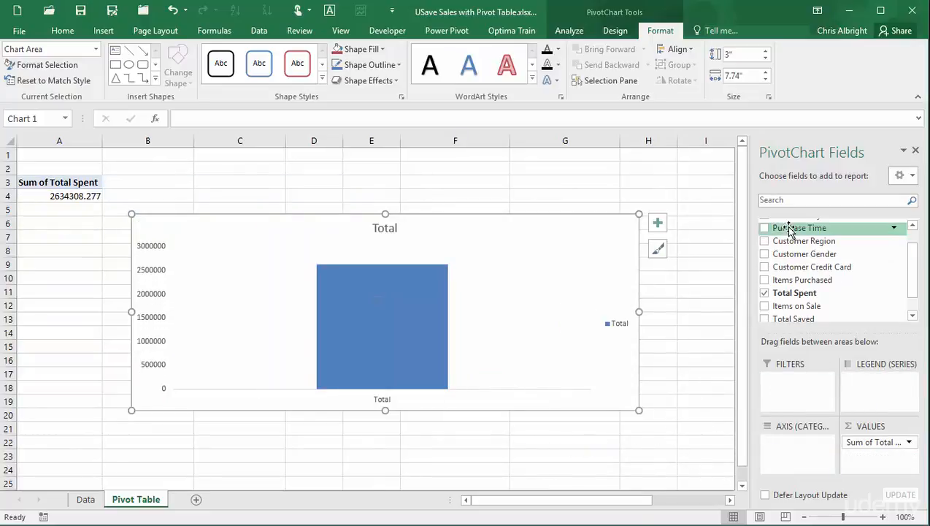
Step: Add Purchase Date to the chart's axis categories to show Total Spent by month
{"action": "left_click_drag", "start_coordinate": [914, 290], "coordinate": [908, 244]}
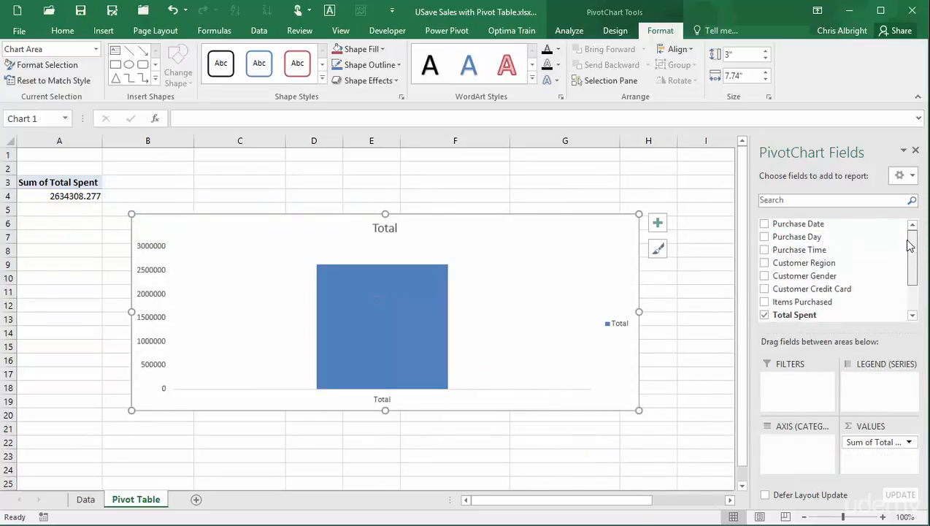
{"action": "left_click_drag", "start_coordinate": [796, 227], "coordinate": [793, 442]}
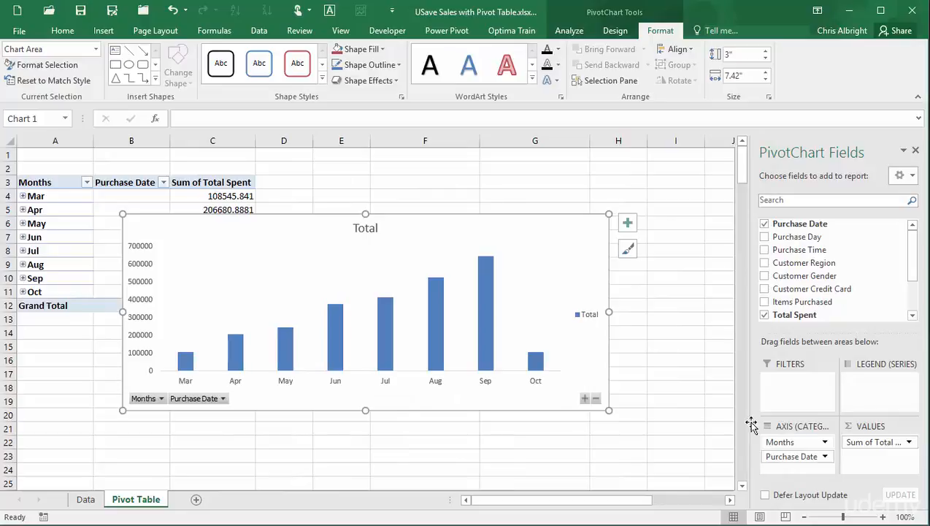
Step: Change the monthly Total Spent PivotChart to the basic Line chart type
{"action": "left_click", "coordinate": [615, 32]}
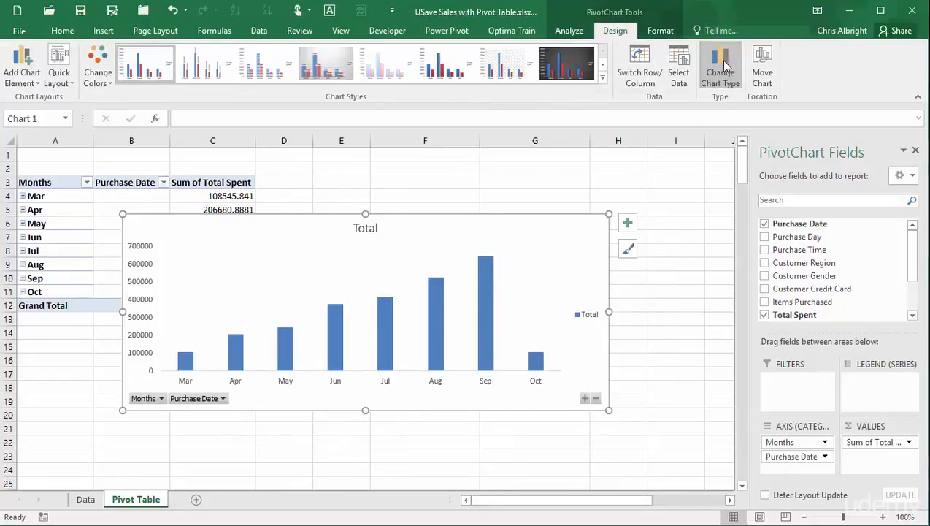
{"action": "left_click", "coordinate": [720, 70]}
{"action": "left_click", "coordinate": [310, 207]}
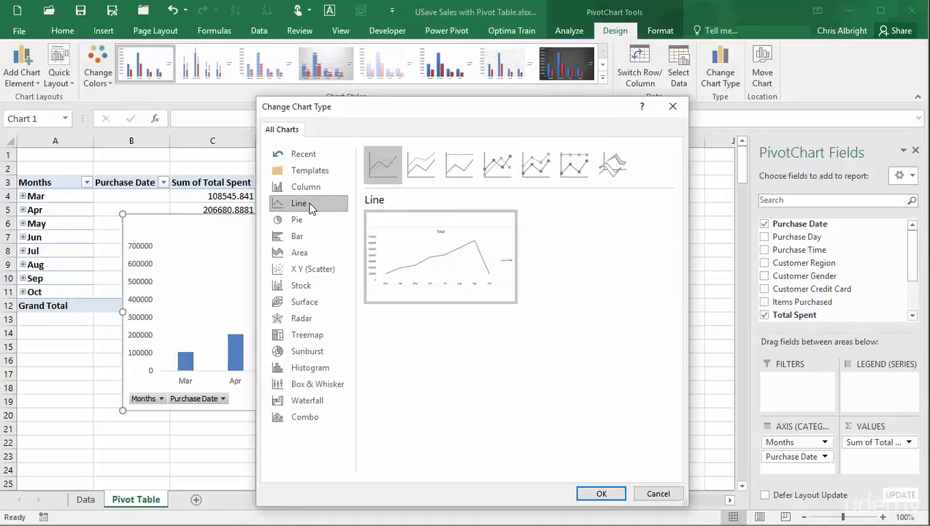
{"action": "left_click", "coordinate": [611, 496]}
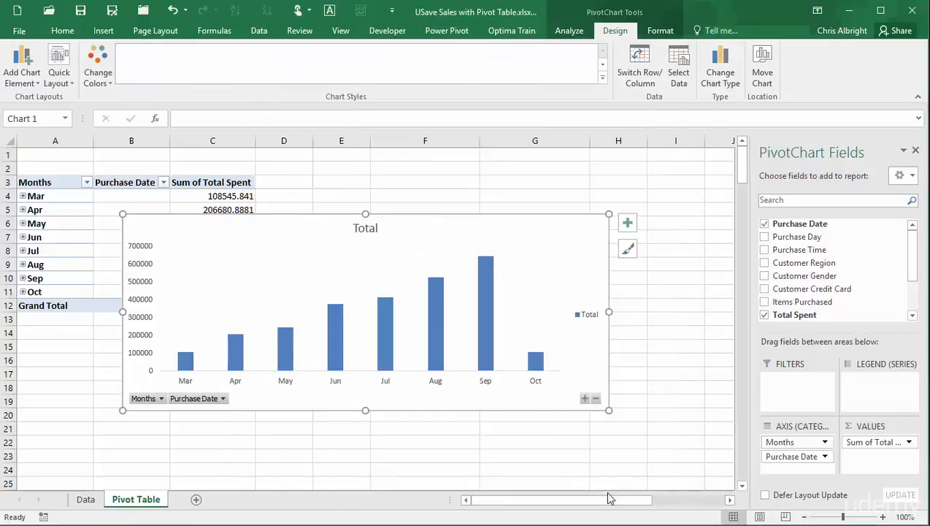